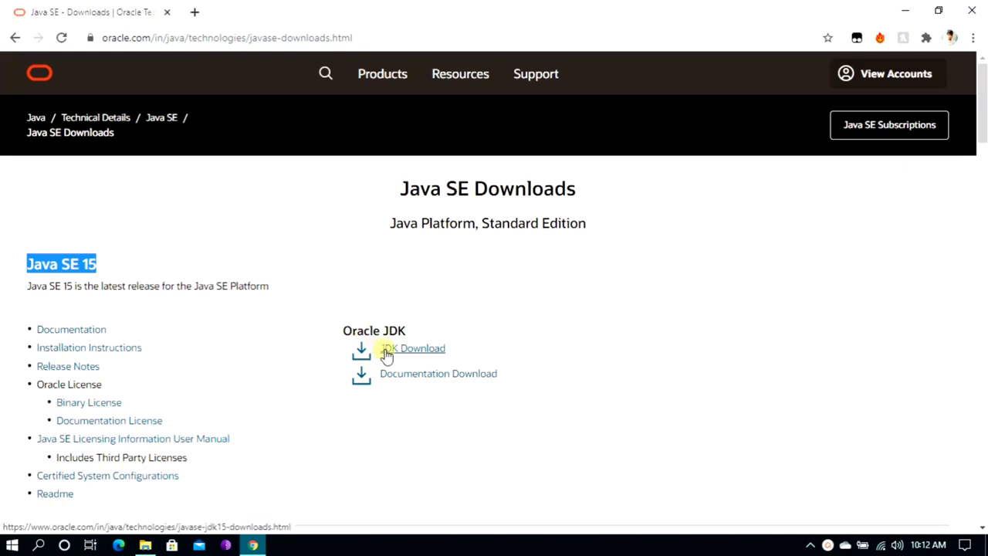
- Open the Oracle JDK download page for Java SE 15 and locate the Windows x64 Installer entry
click(387, 353)
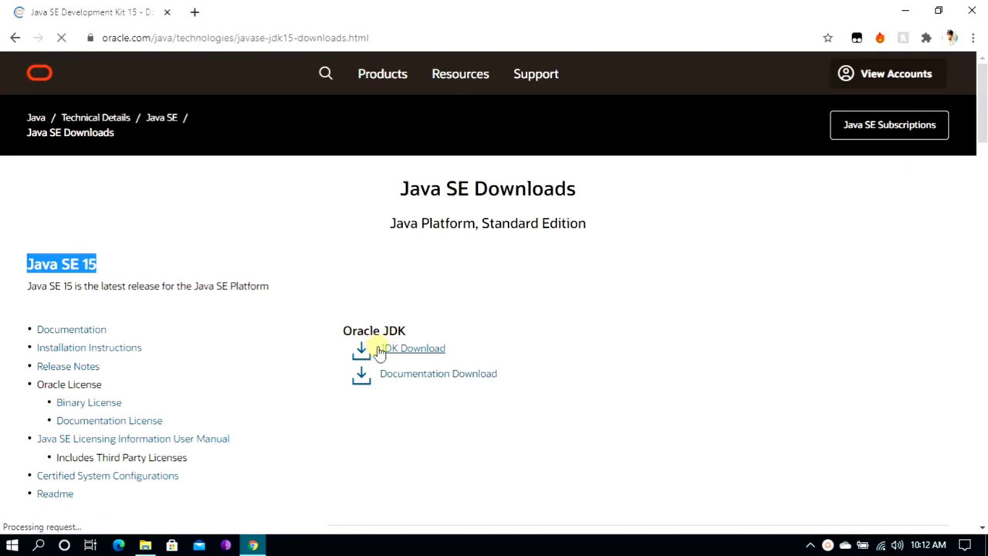
scroll(353, 214, down, 5)
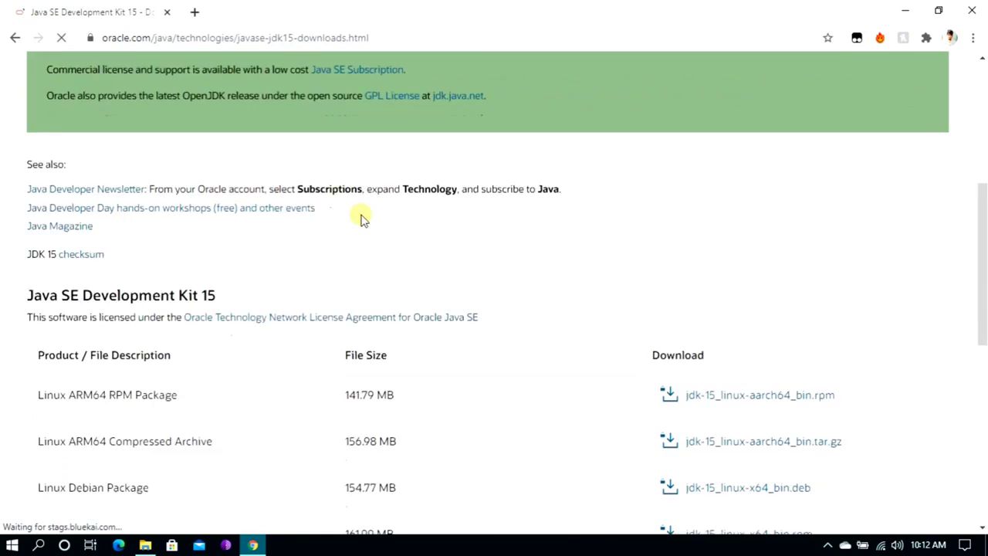
scroll(197, 273, down, 2)
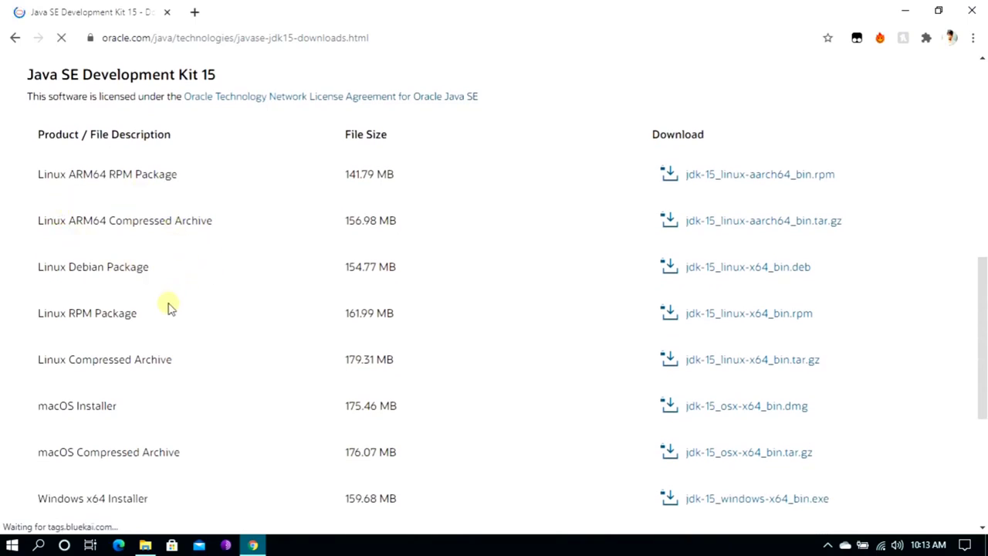
scroll(430, 273, down, 2)
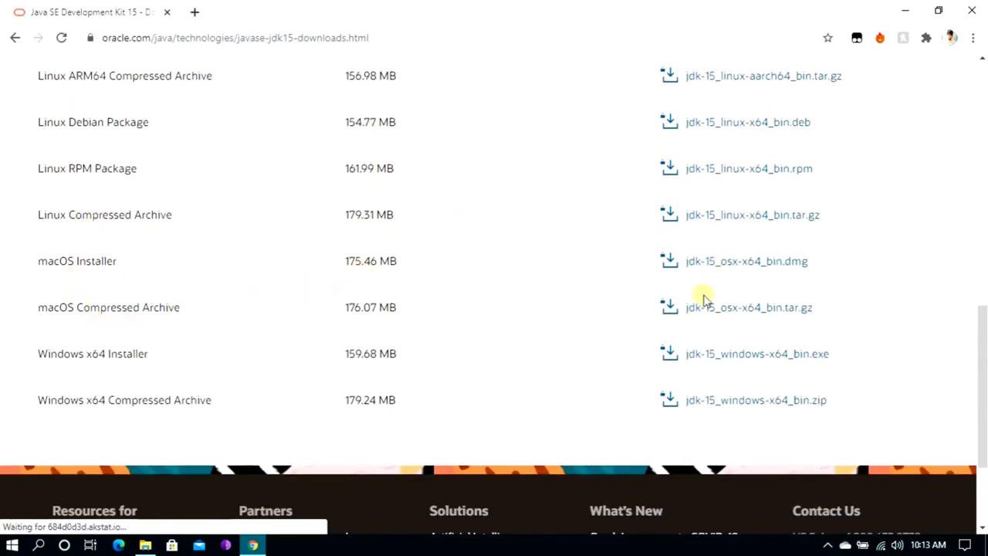
scroll(322, 326, down, 2)
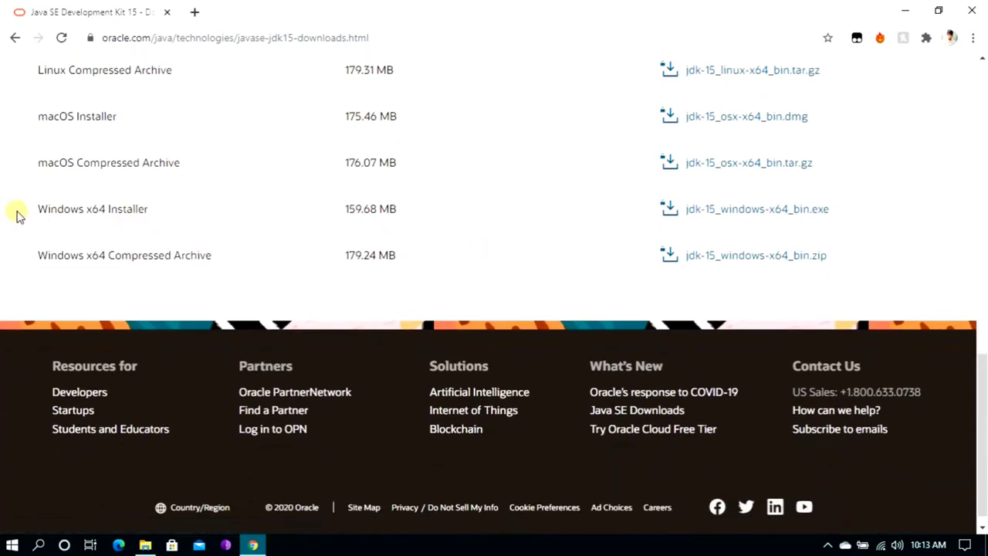
drag(38, 210, 180, 223)
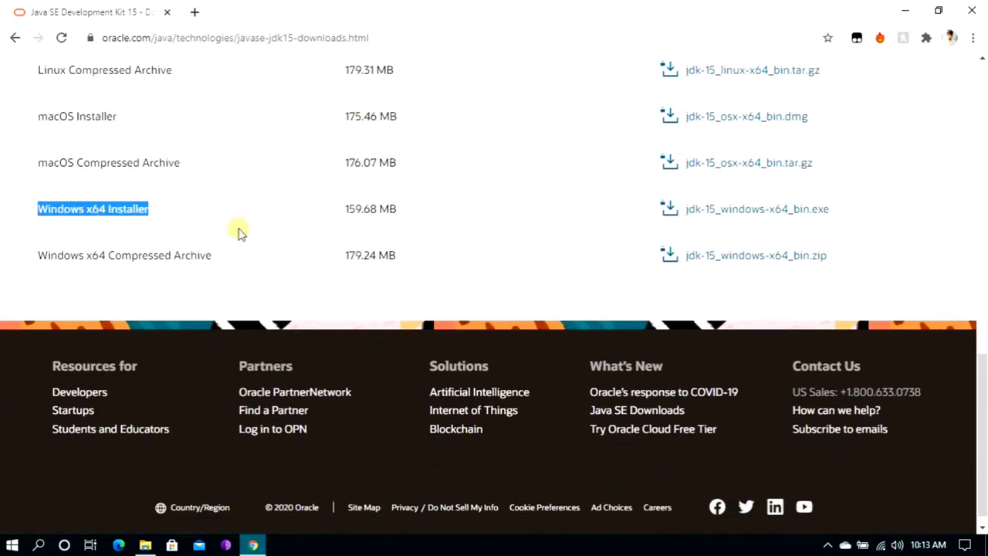
- Download jdk-15_windows-x64_bin.exe, accepting the Oracle Technology Network License Agreement and keeping the flagged file
click(715, 214)
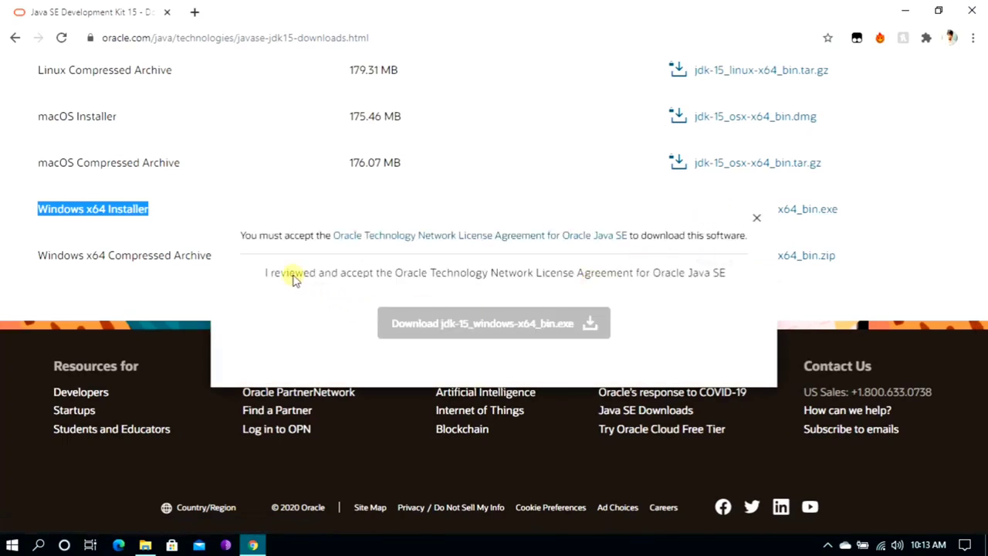
click(249, 274)
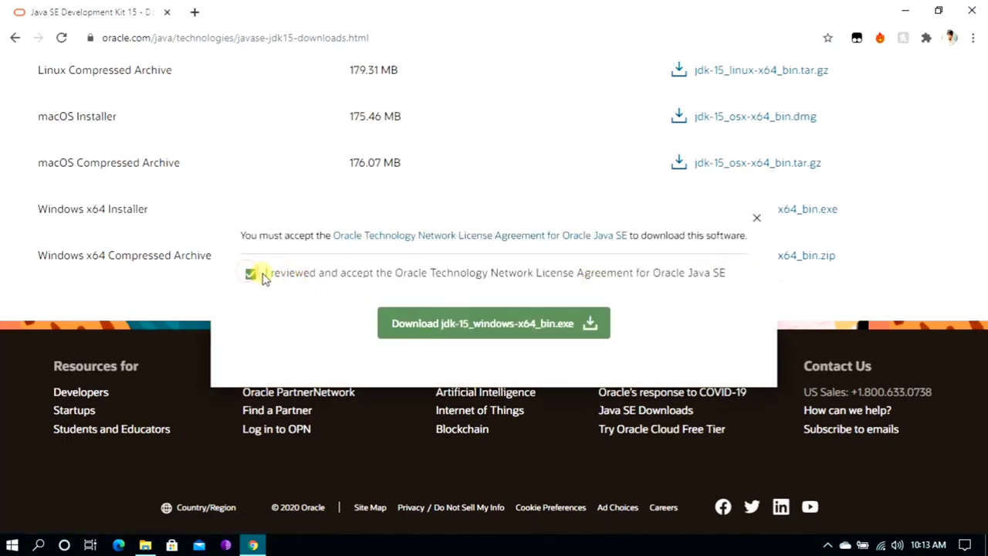
drag(263, 276, 747, 273)
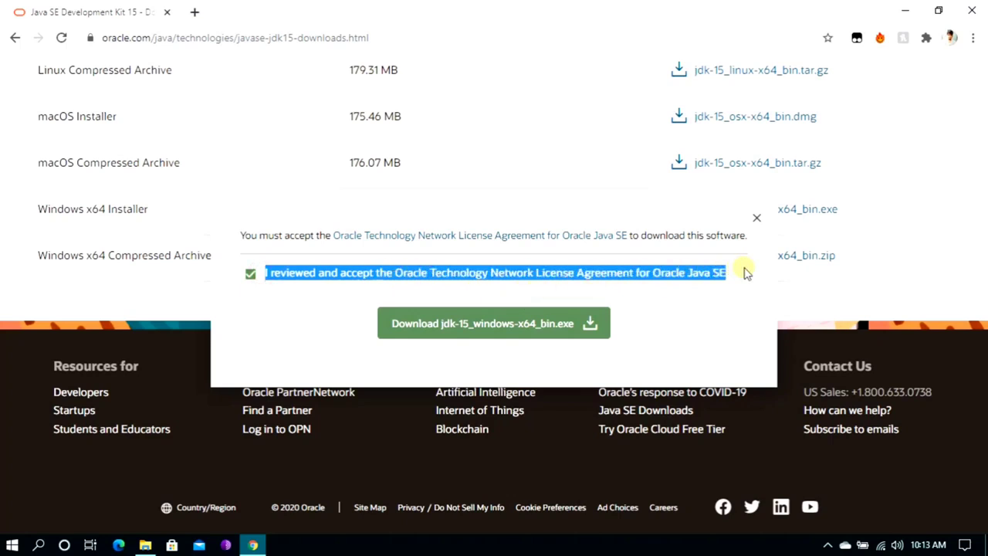
click(552, 324)
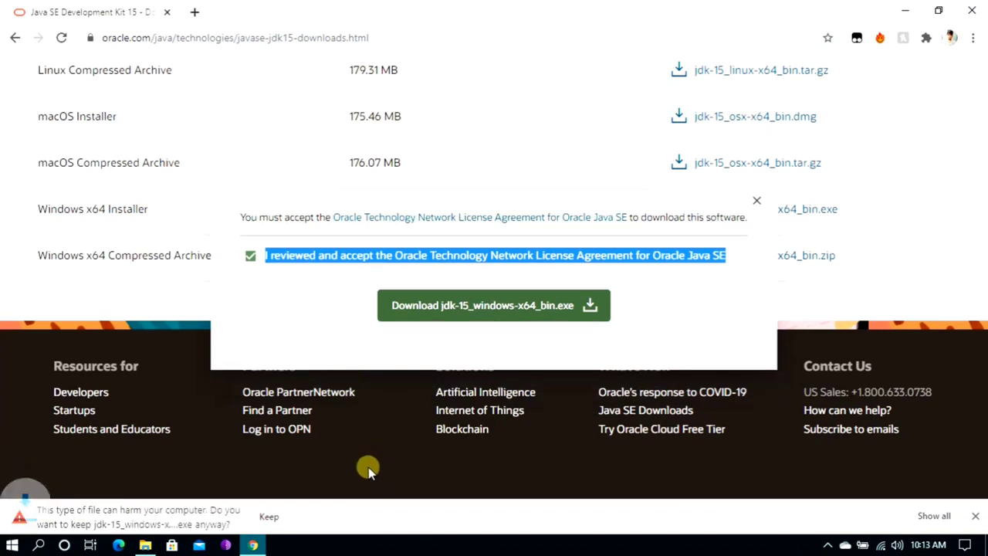
click(273, 515)
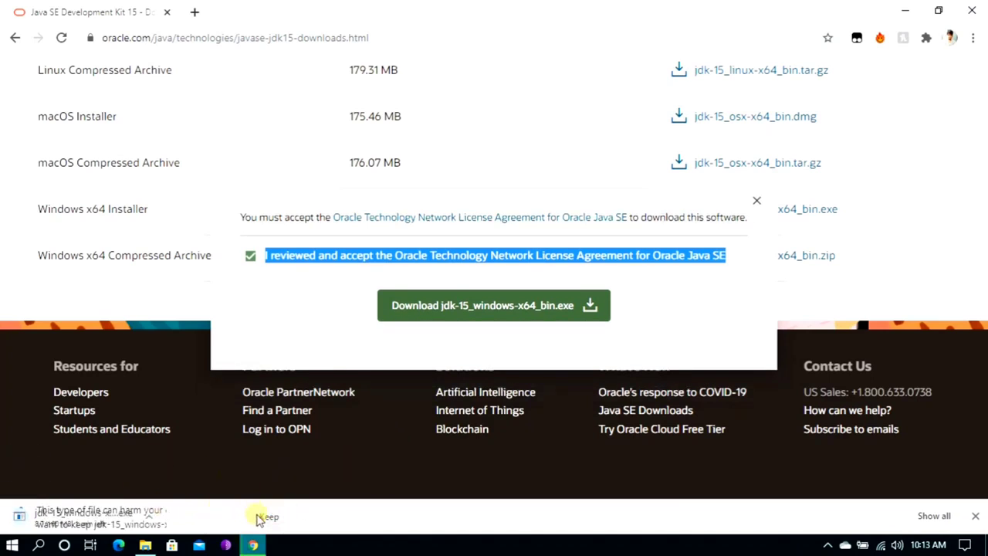
- Find the downloaded jdk-15_windows-x64_bin.exe in its folder and launch it, clearing the open windows off the desktop
key(ctrl+j)
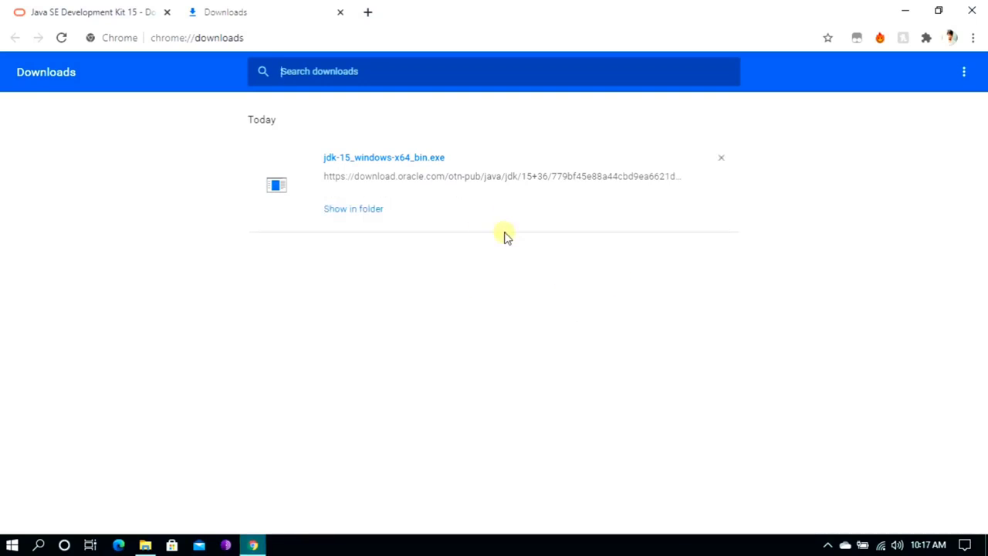
click(353, 210)
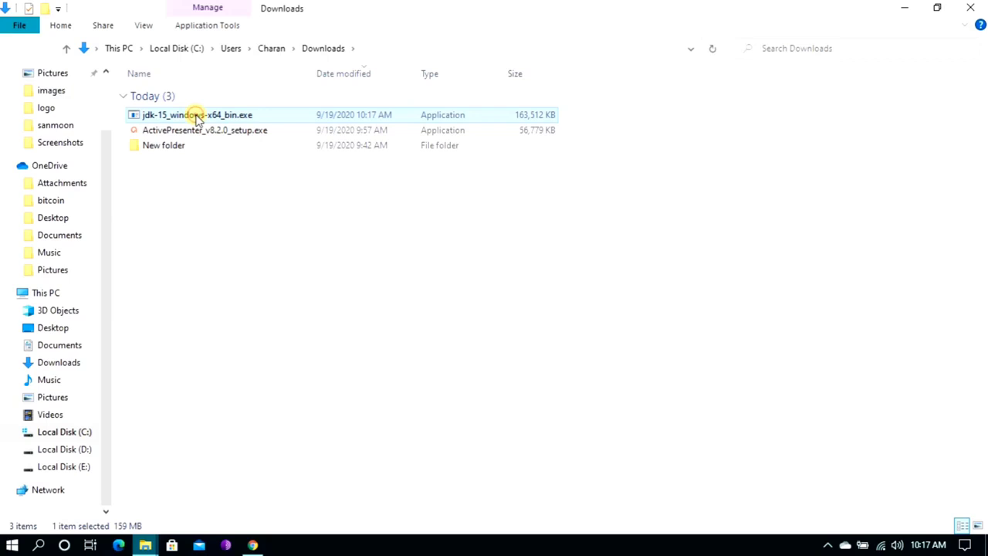
double_click(198, 116)
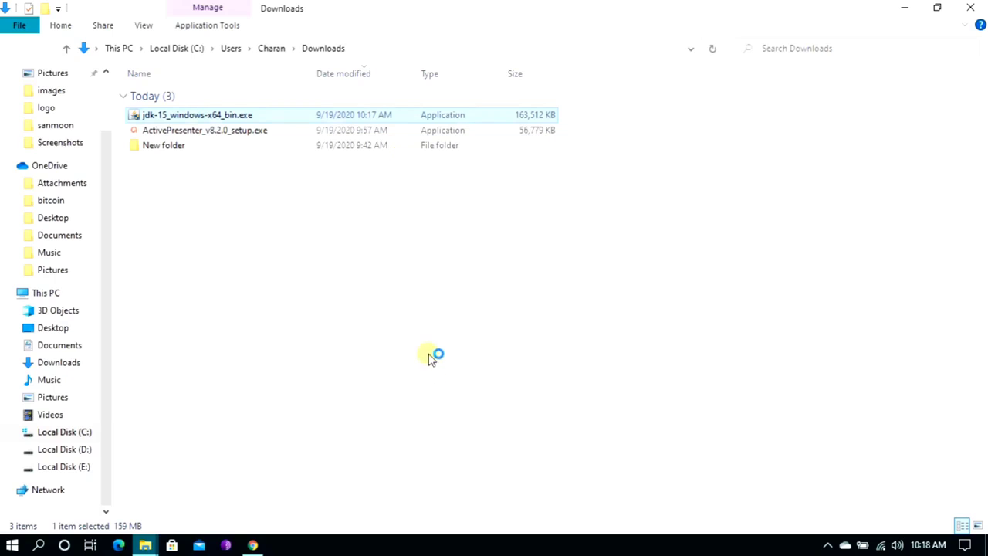
click(905, 7)
click(904, 8)
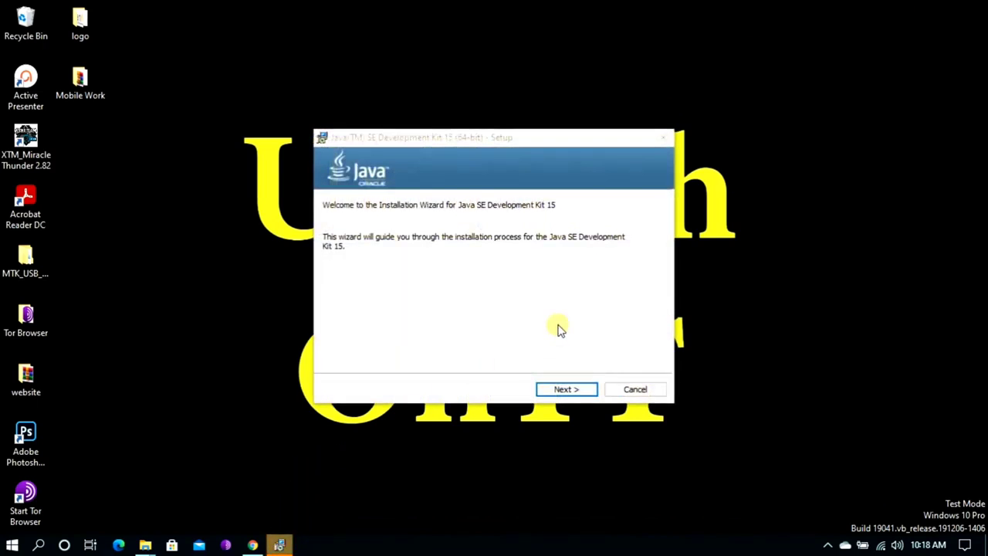
- Install Java SE Development Kit 15 in the default folder C:\Program Files\Java\jdk-15\ and close the wizard
click(571, 392)
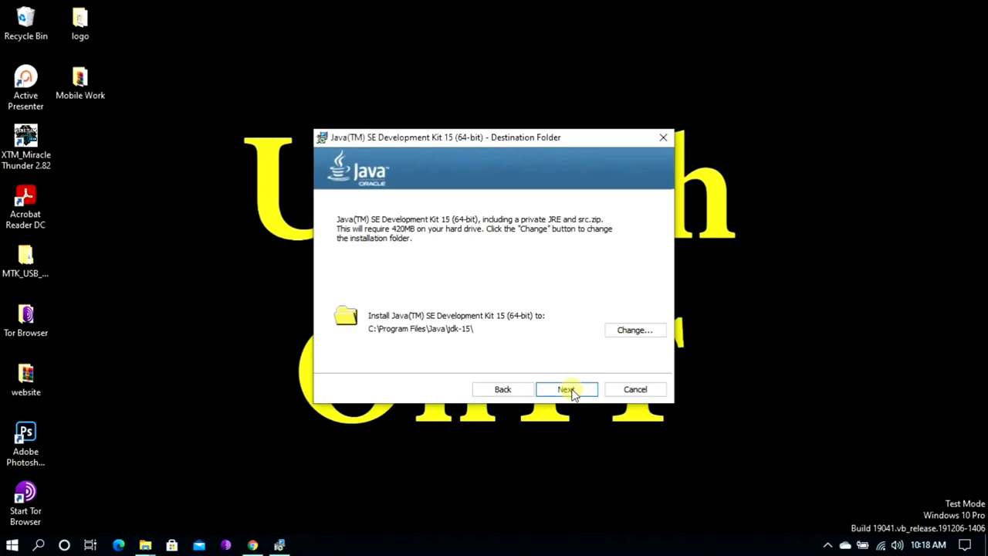
click(567, 390)
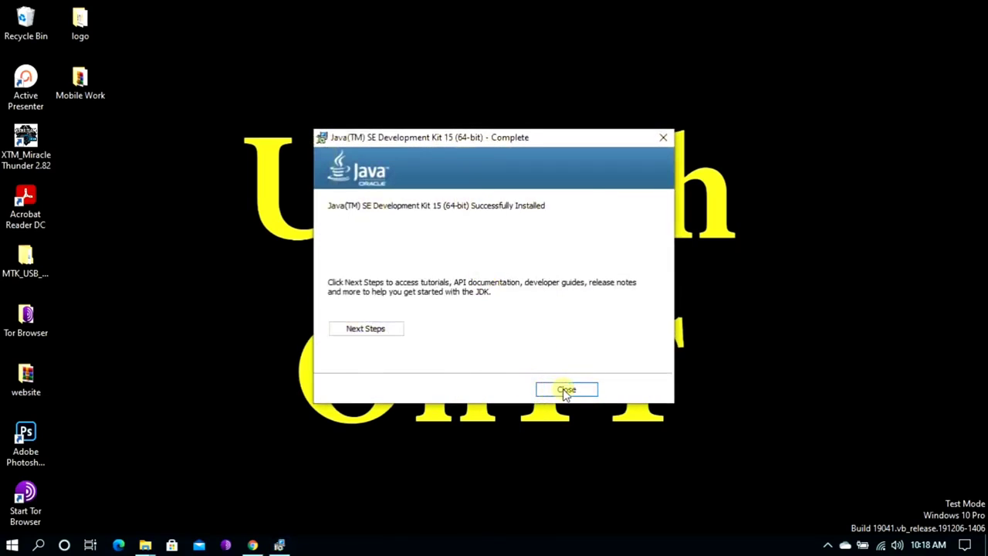
click(566, 390)
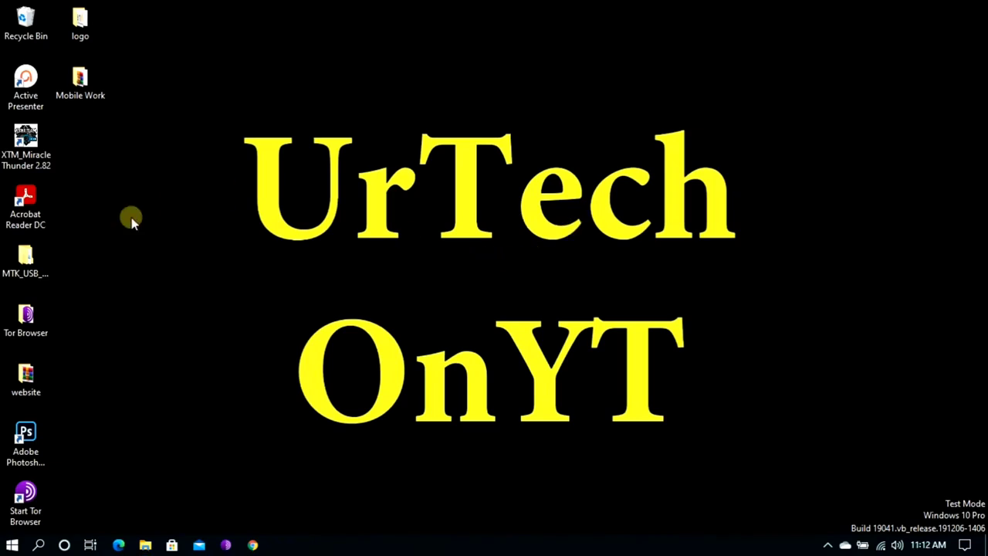
- Browse in File Explorer to the JDK's bin folder at C:\Program Files\Java\jdk-15\bin
click(143, 546)
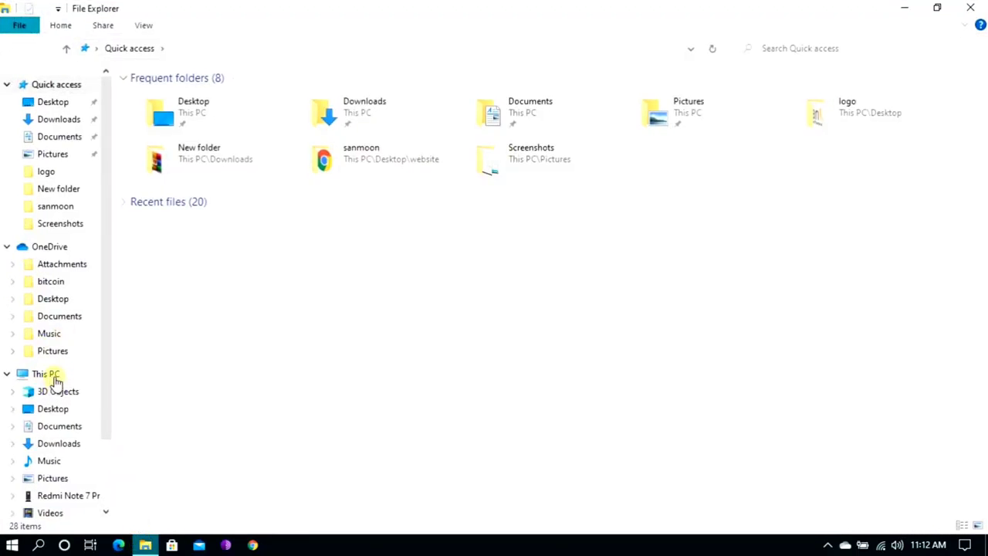
click(55, 377)
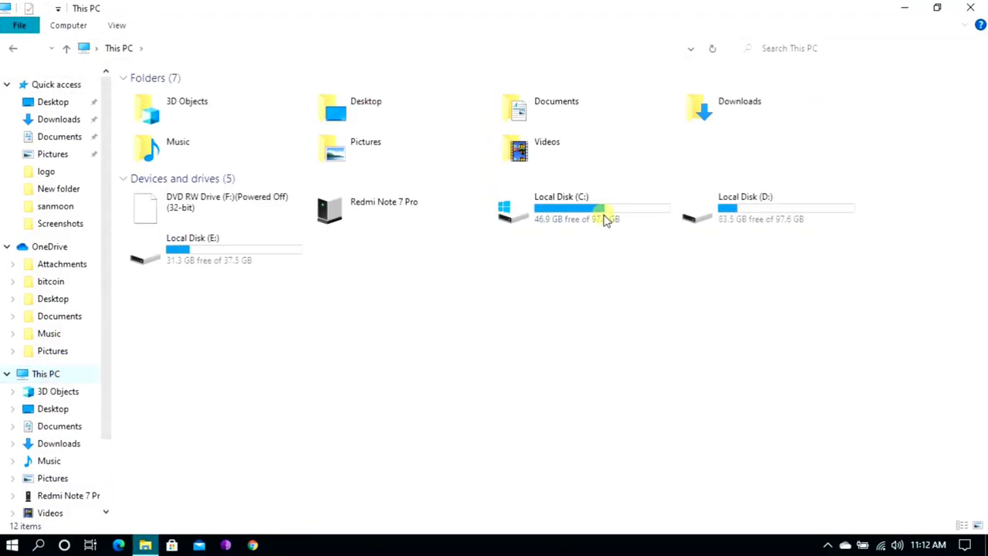
double_click(606, 220)
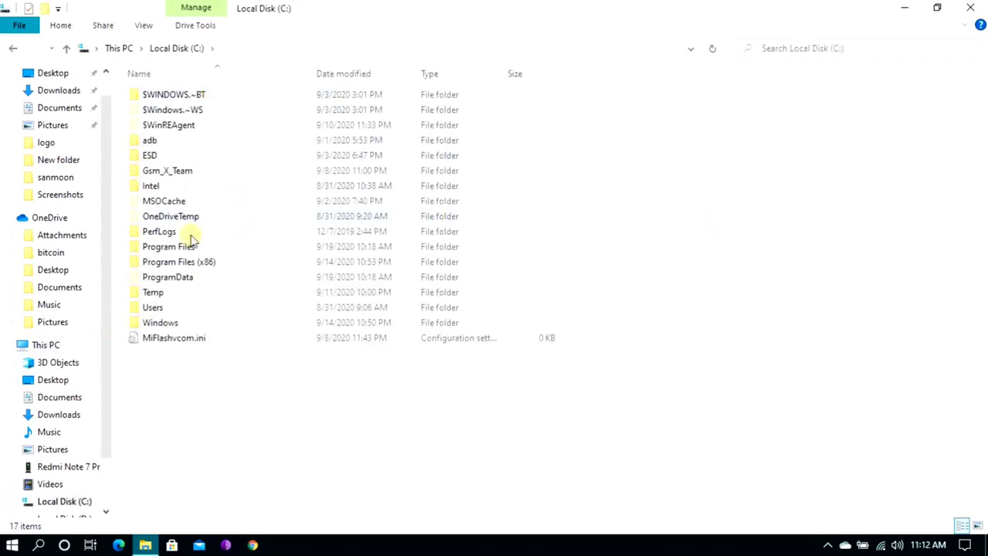
double_click(178, 246)
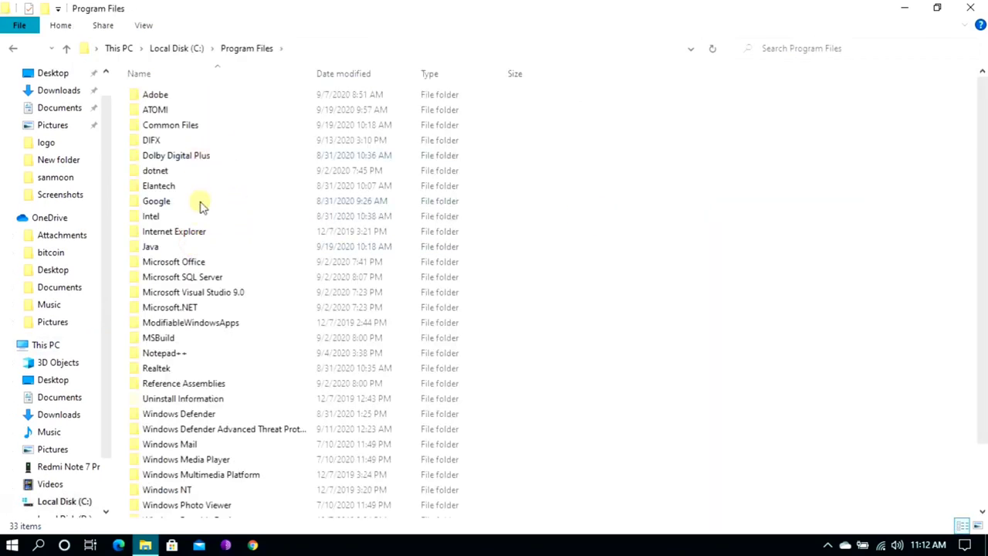
double_click(192, 247)
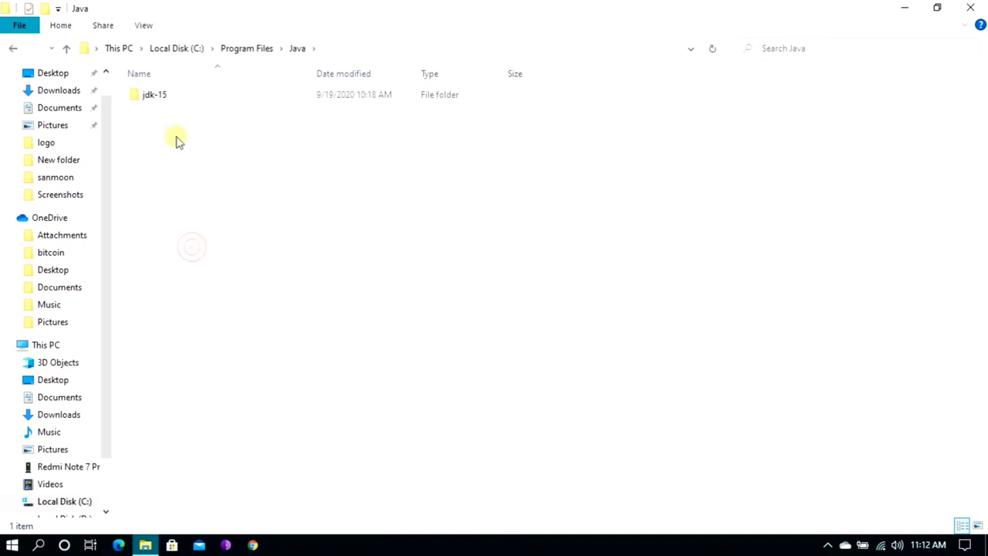
double_click(194, 93)
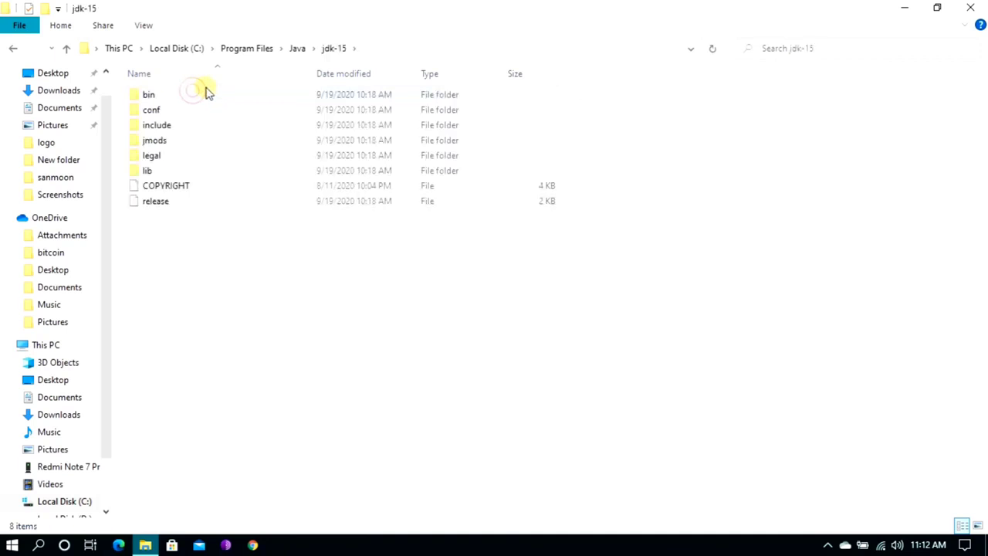
double_click(207, 98)
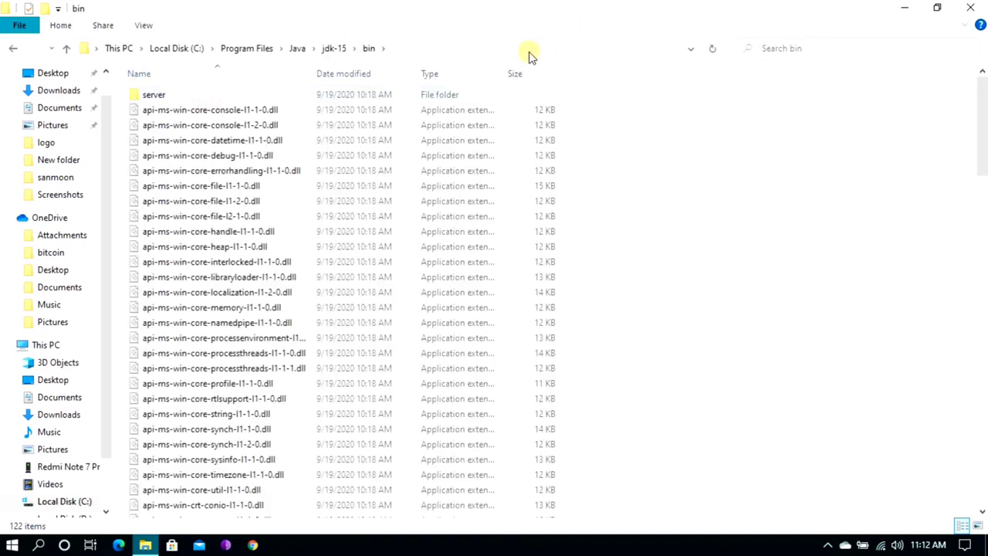
- Copy the bin folder's full path, C:\Program Files\Java\jdk-15\bin, and minimize the folder window
click(529, 52)
key(ctrl+c)
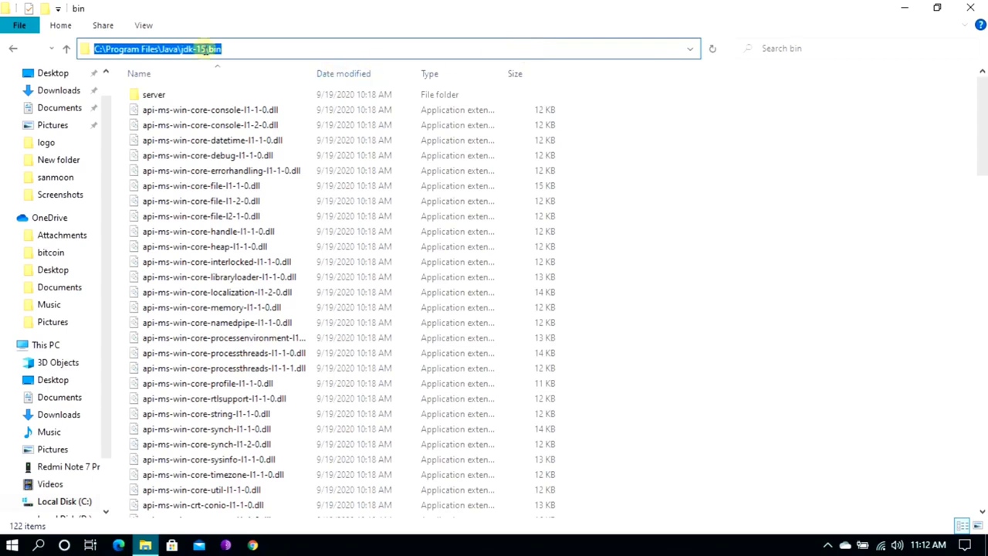
right_click(210, 49)
click(144, 97)
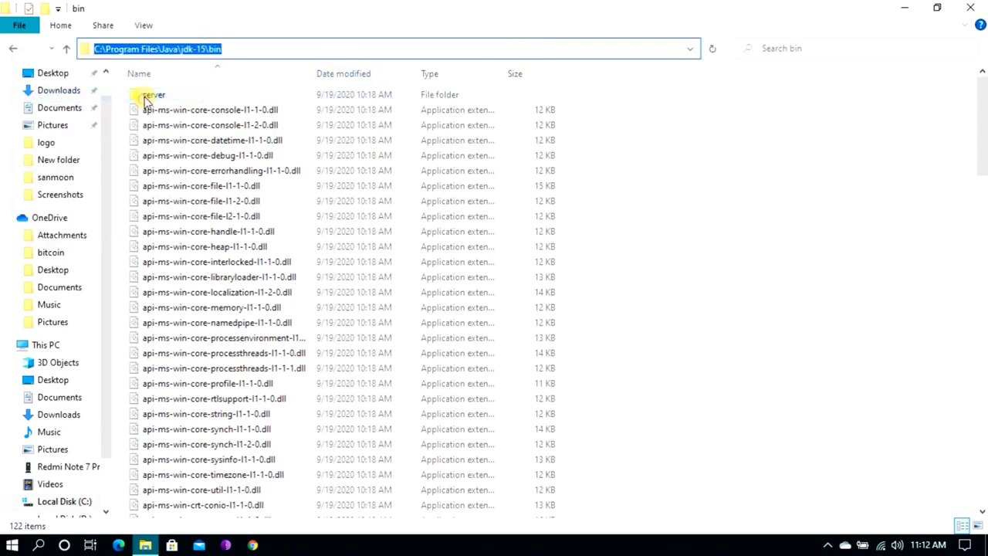
click(905, 8)
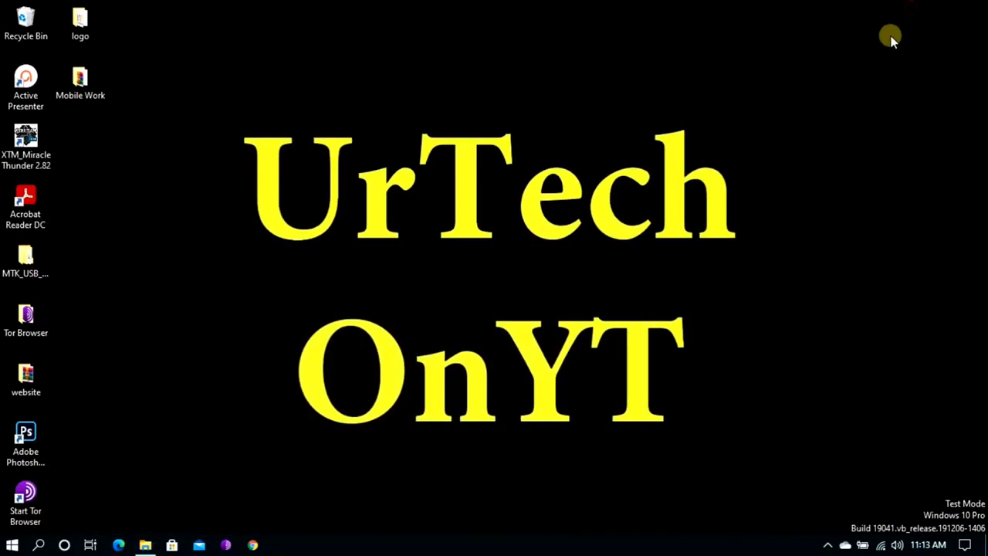
- Search Windows for "env" and open the Environment Variables dialog from the system properties
click(11, 545)
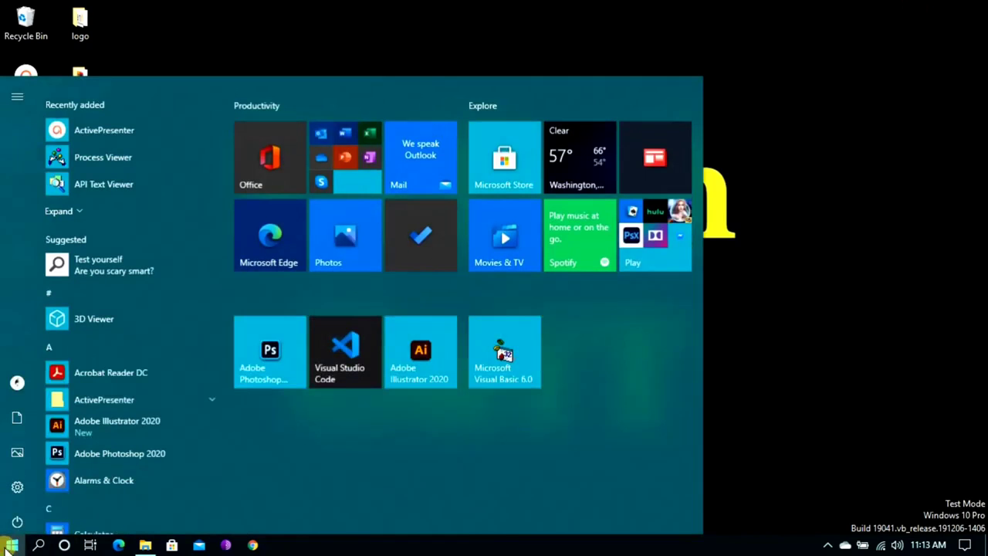
click(39, 545)
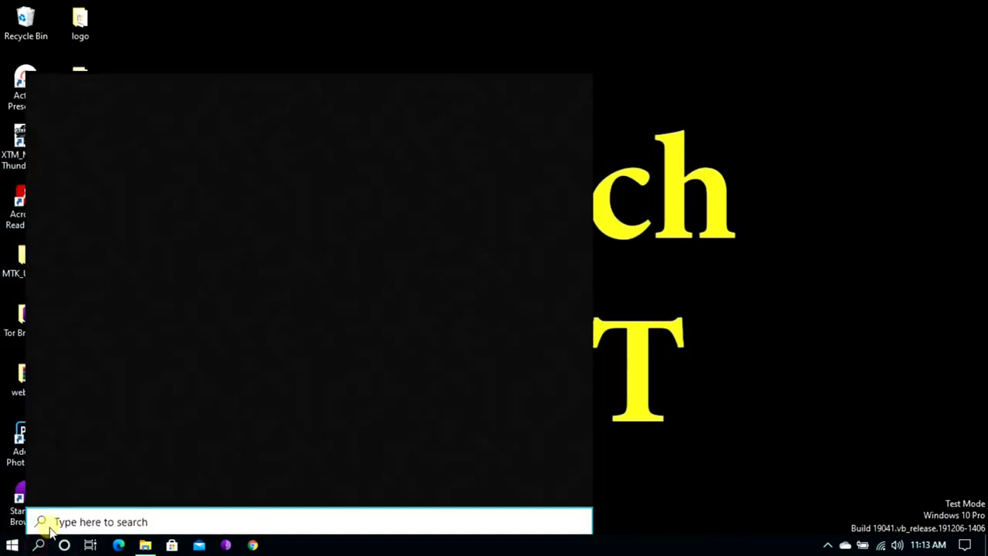
text(env)
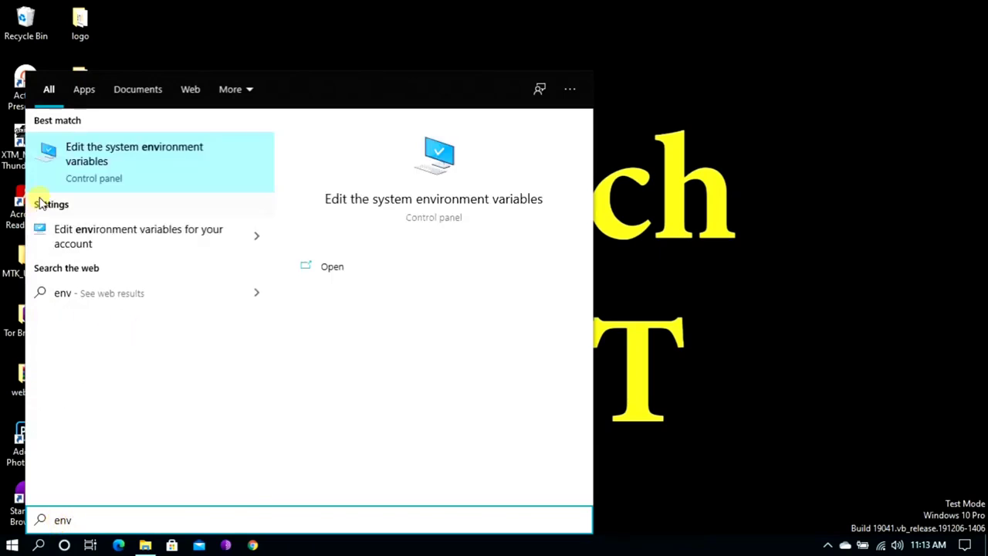
click(115, 146)
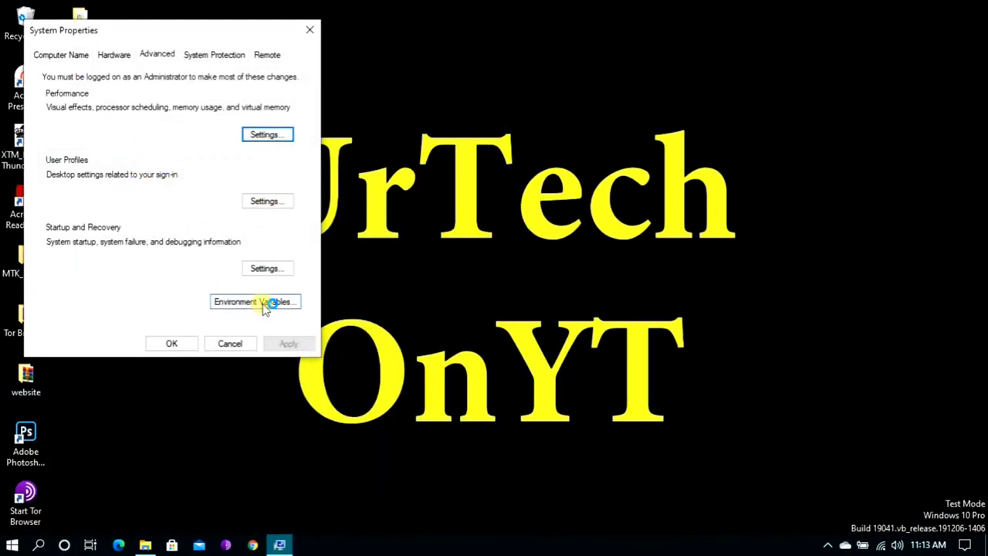
click(265, 303)
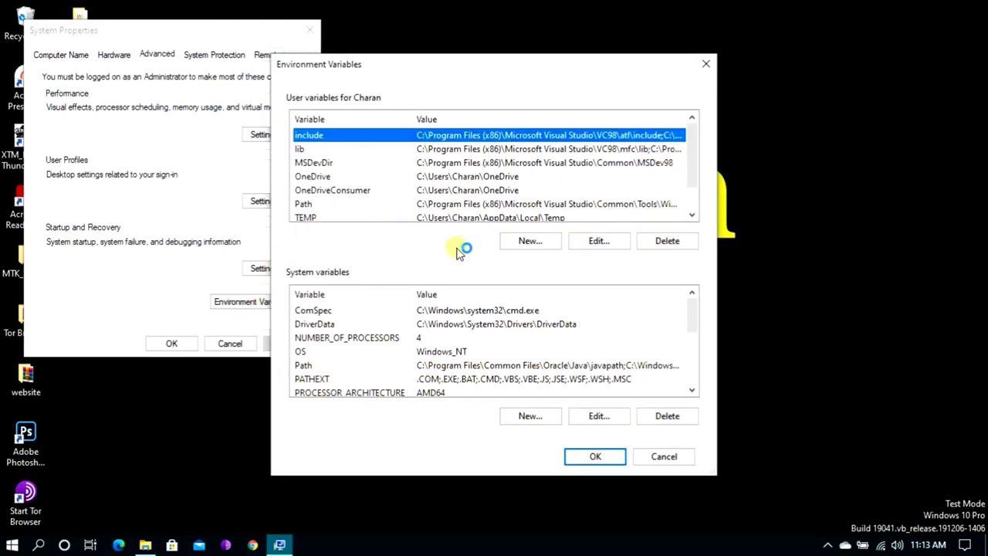
- Add C:\Program Files\Java\jdk-15\bin as a new entry in the system Path variable
click(408, 368)
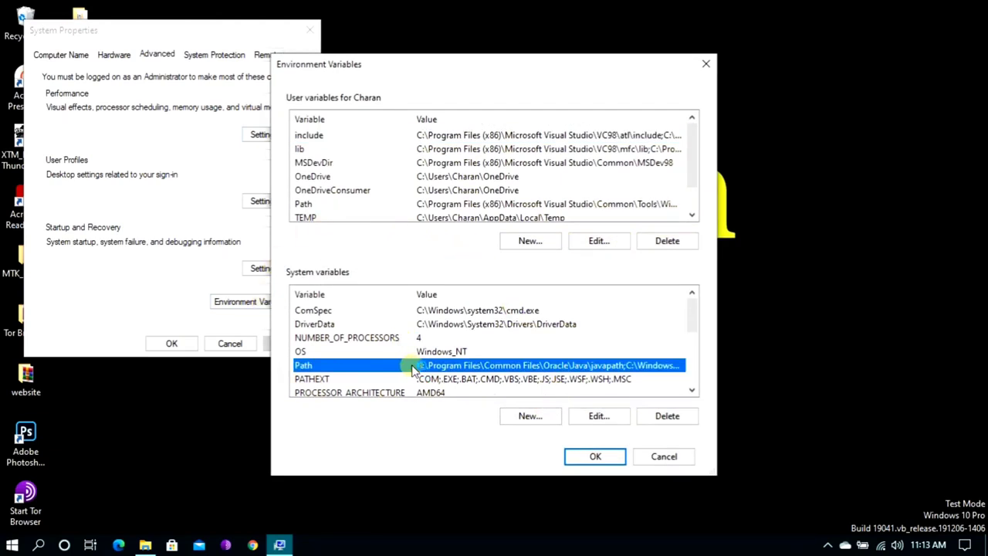
click(599, 415)
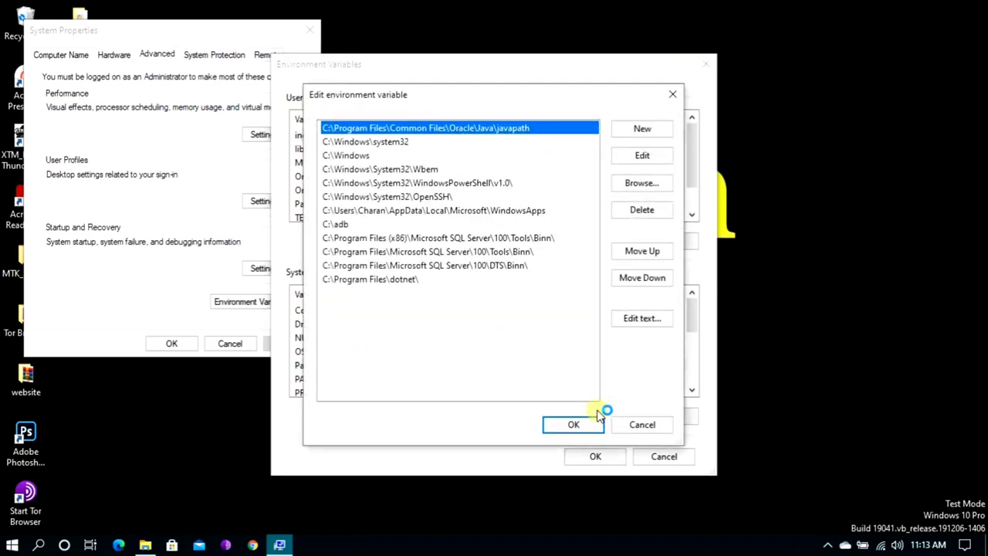
click(667, 129)
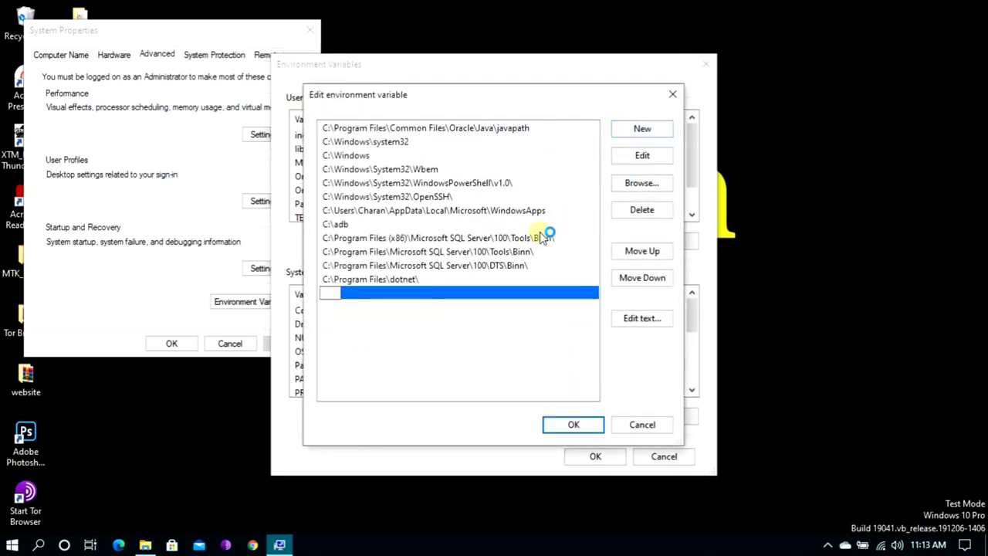
right_click(336, 293)
click(269, 355)
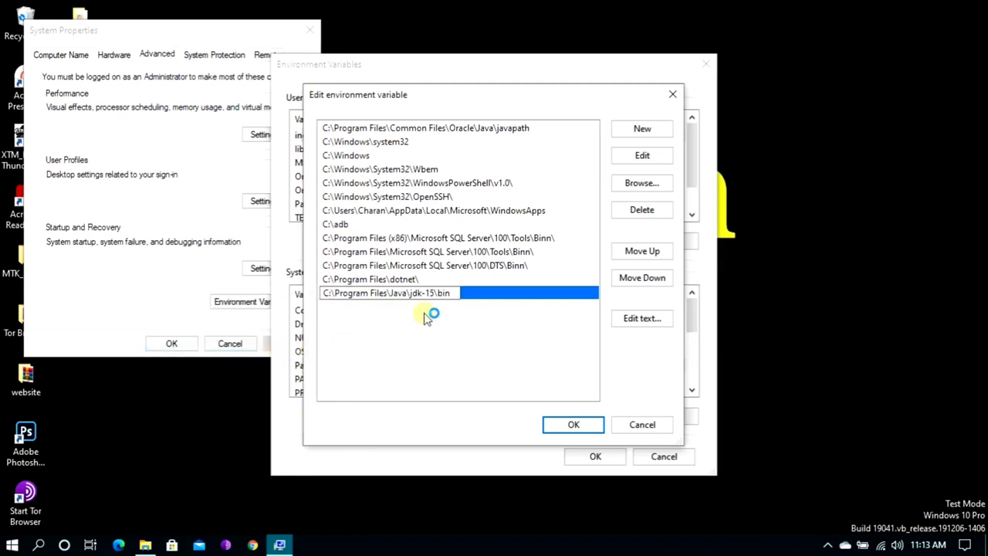
click(571, 425)
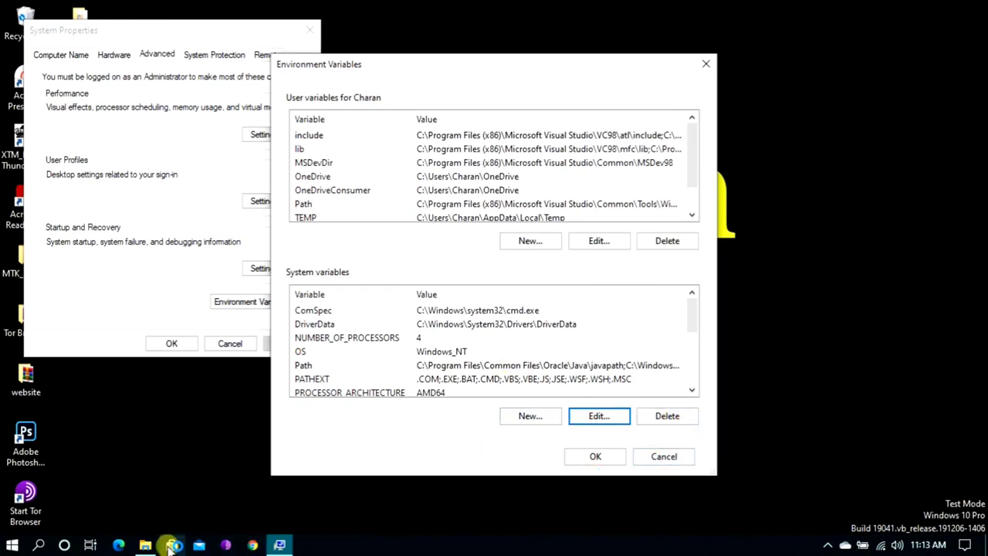
- Copy the path of the JDK's parent folder, C:\Program Files\Java\jdk-15, in File Explorer and minimize the folder window
click(146, 546)
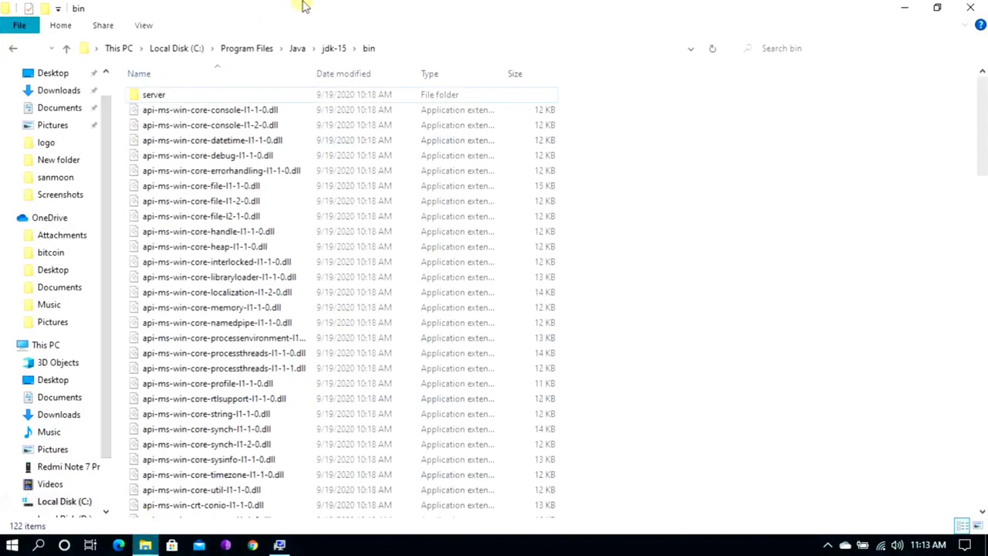
click(332, 49)
click(430, 48)
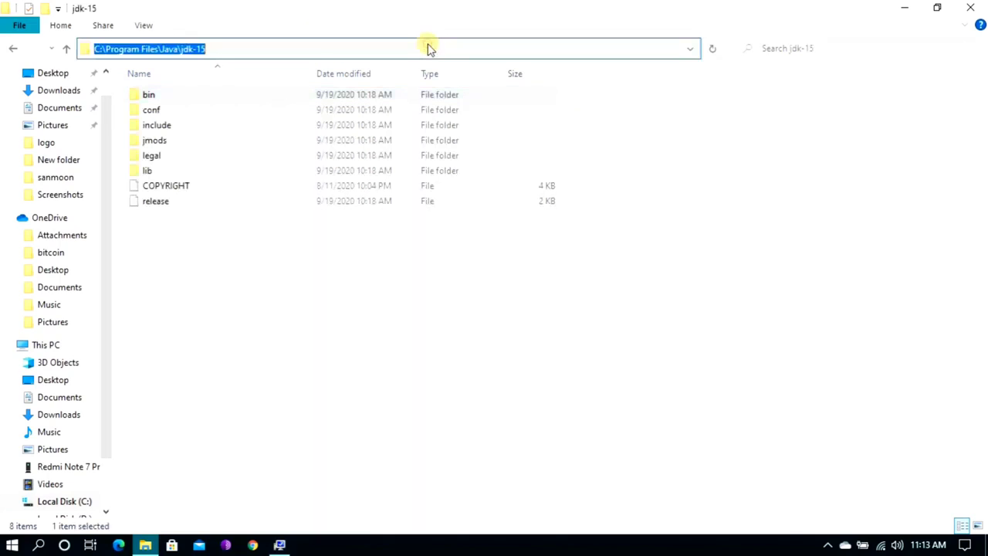
right_click(225, 49)
click(356, 92)
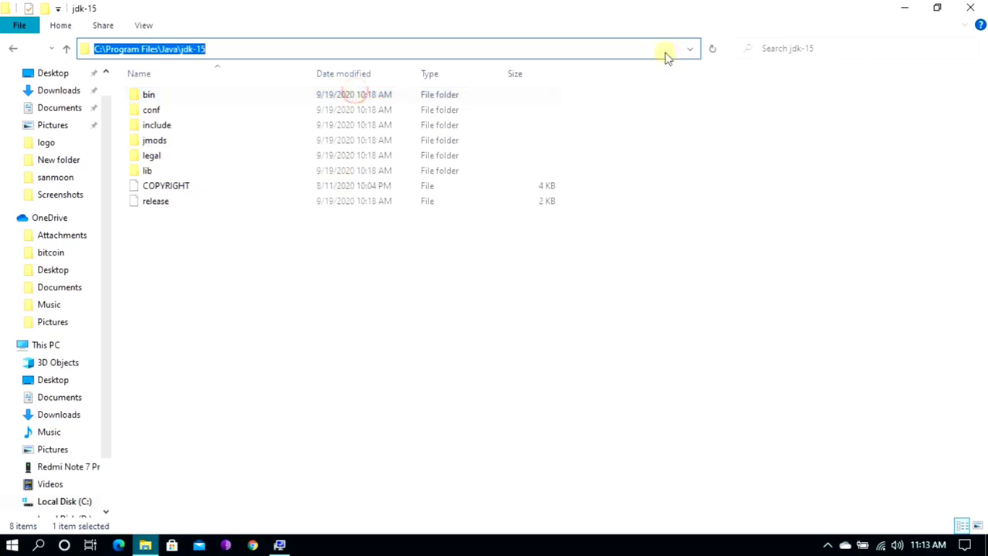
click(902, 7)
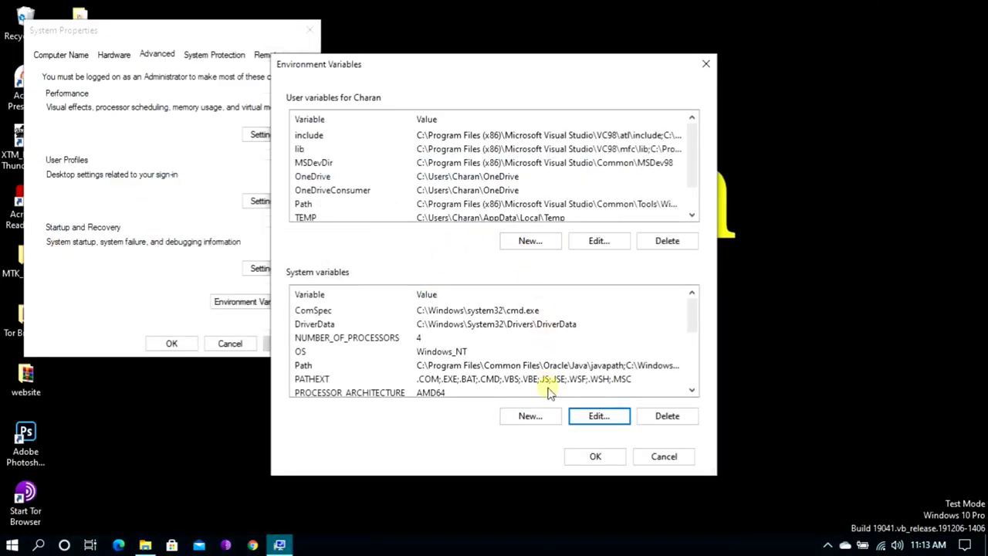
- Create the system variable JAVA_HOME with the value C:\Program Files\Java\jdk-15 and accept the environment variable and system properties dialogs
click(543, 419)
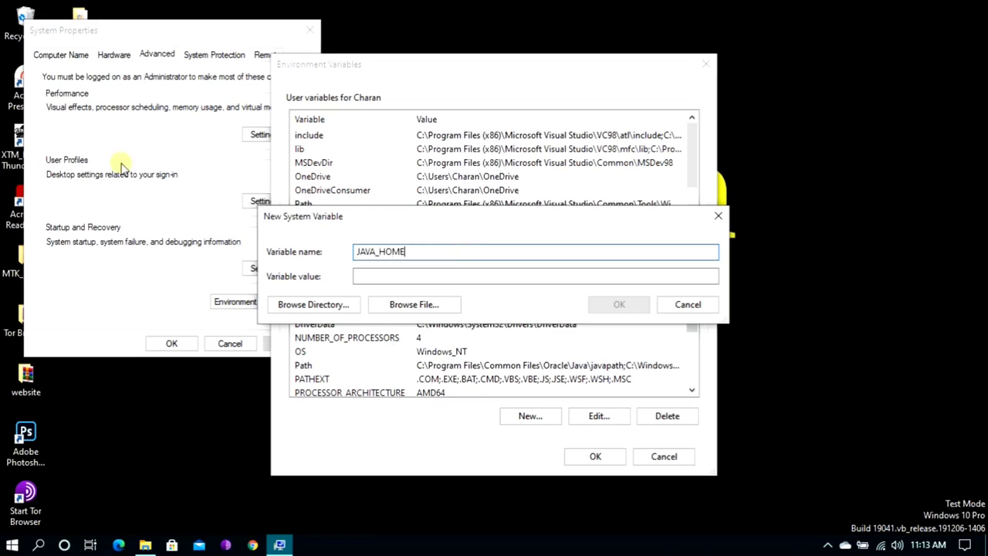
click(462, 279)
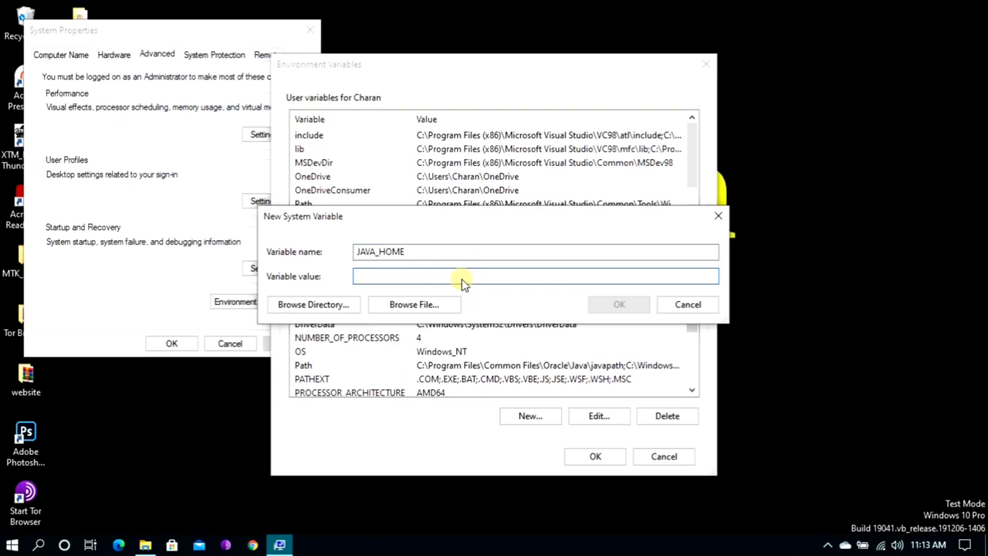
right_click(461, 279)
click(404, 340)
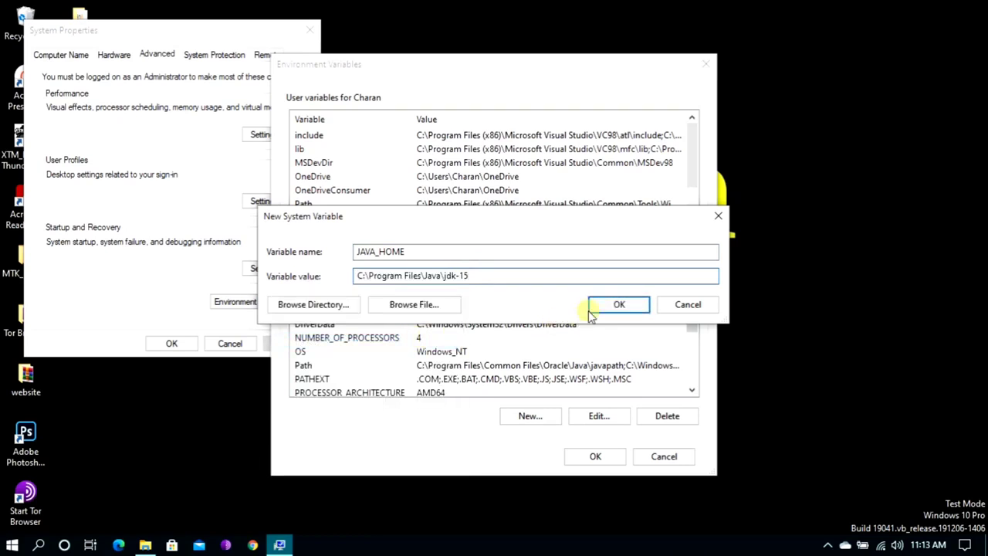
click(620, 307)
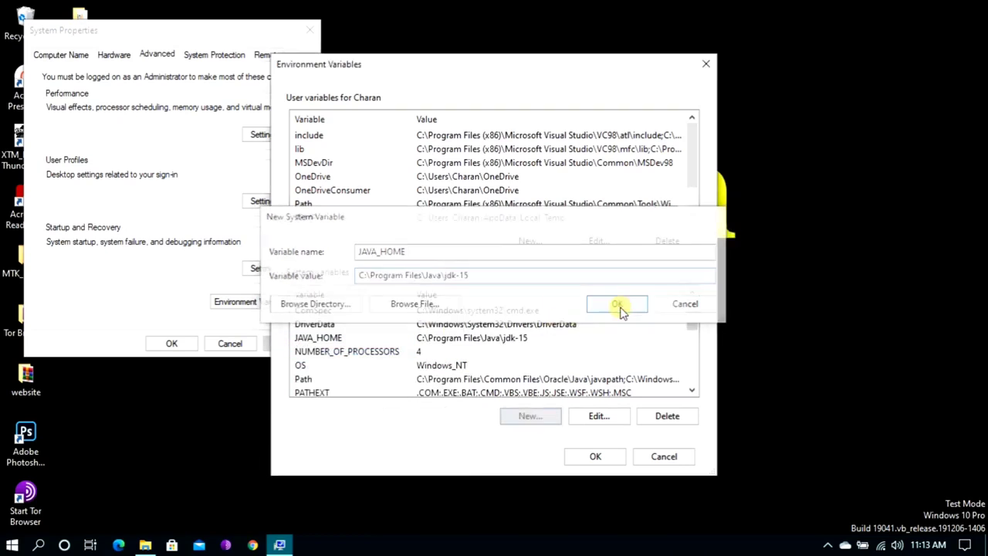
click(602, 458)
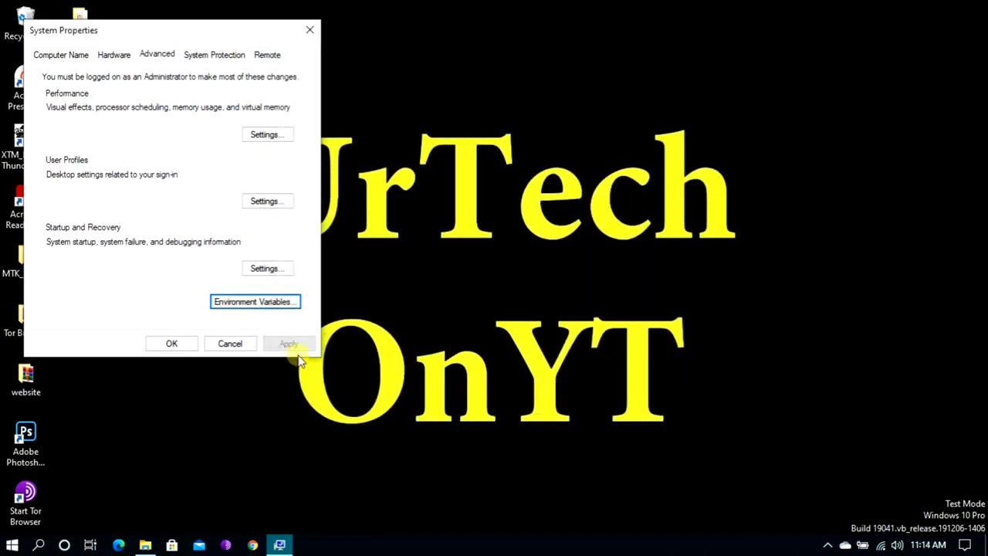
click(173, 342)
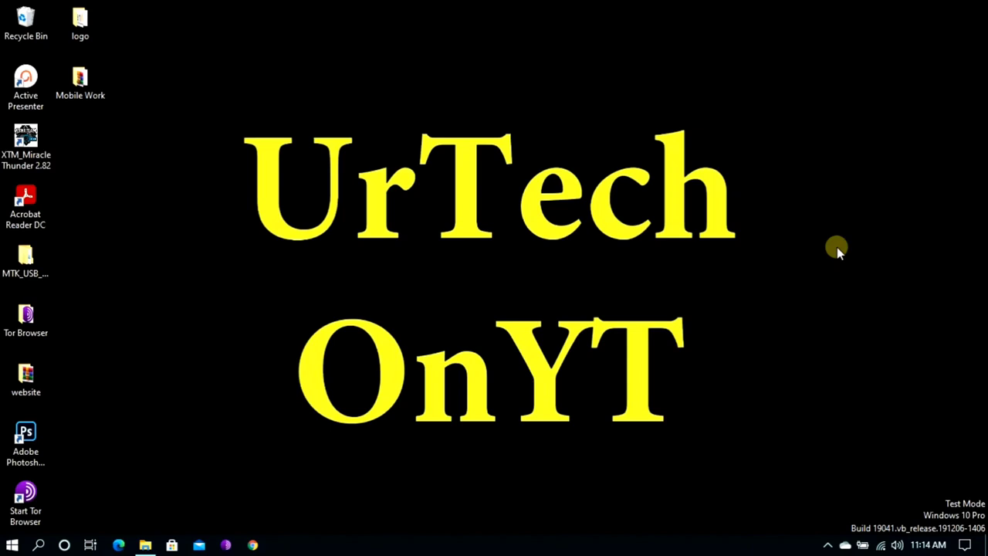
- Open a maximized Command Prompt and check the installed Java version with java -version
key(super)
text(c)
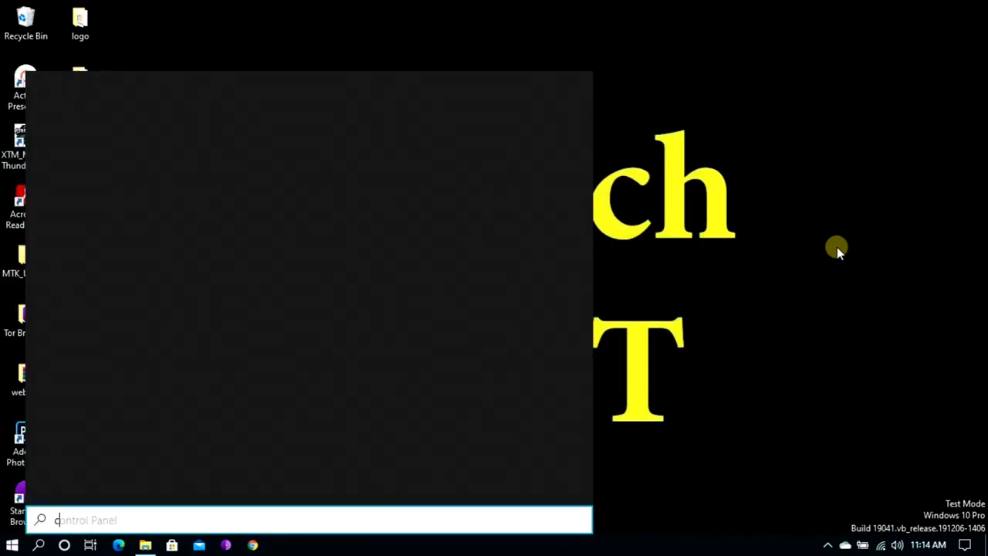
text(md)
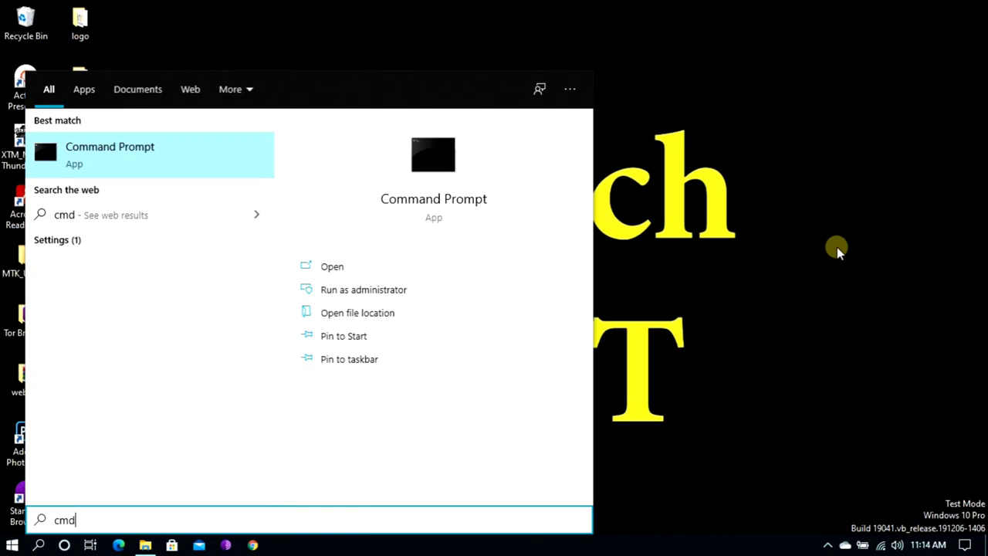
click(98, 148)
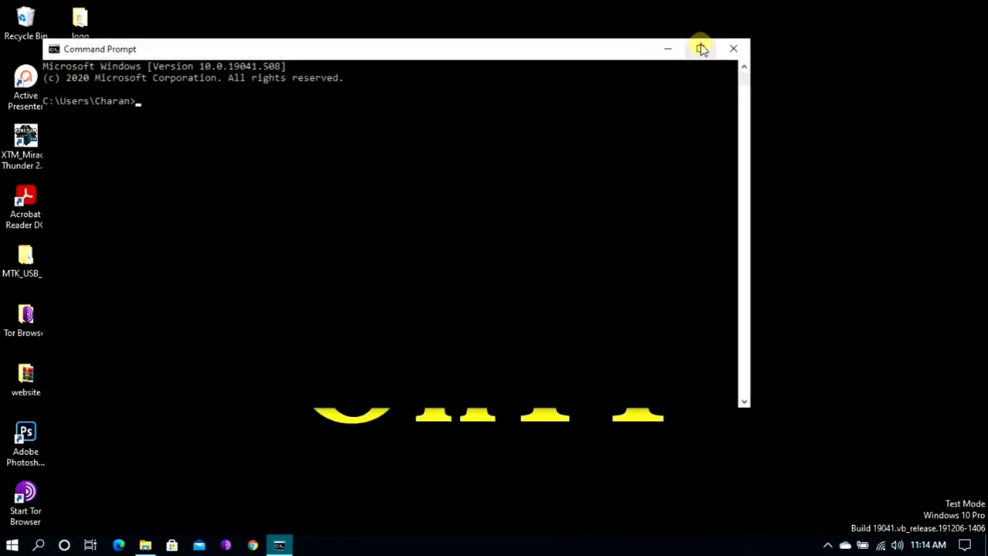
click(698, 48)
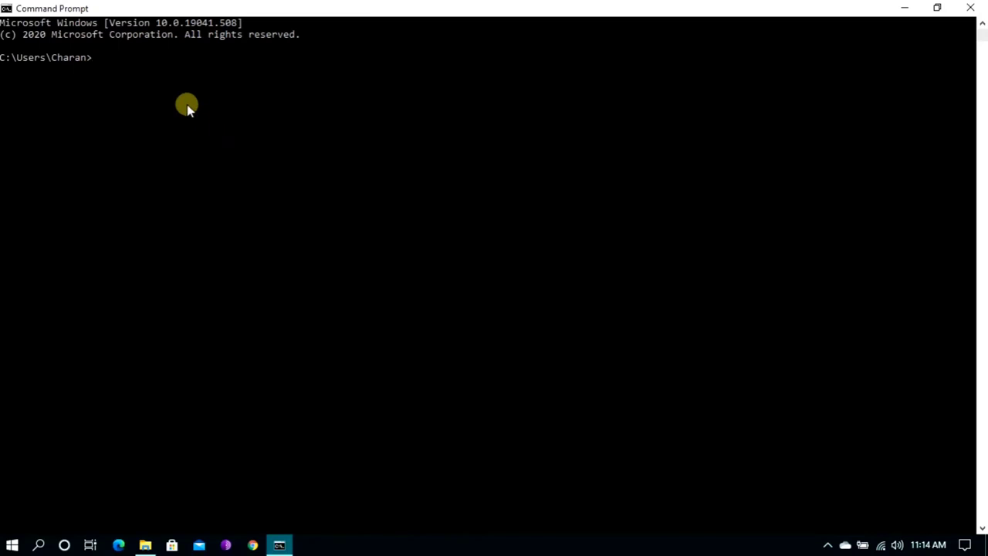
text(java -version)
key(Return)
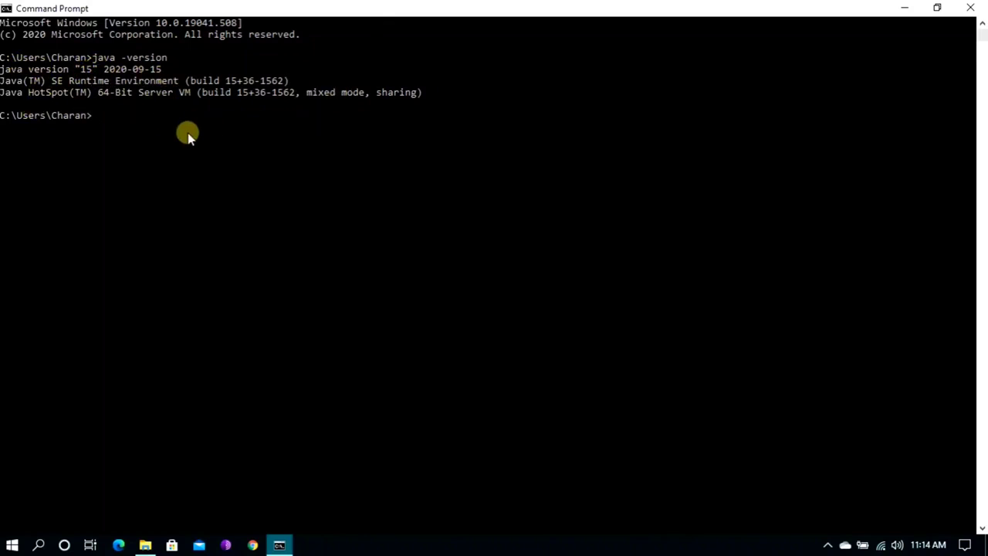
- Check the Java compiler version with javac -version and close the Command Prompt
text(javac)
text( _ver)
text(sion)
key(Left)
key(Left)
key(Left)
key(Left)
key(Left)
key(Left)
key(Left)
key(BackSpace)
text(-)
key(End)
key(Return)
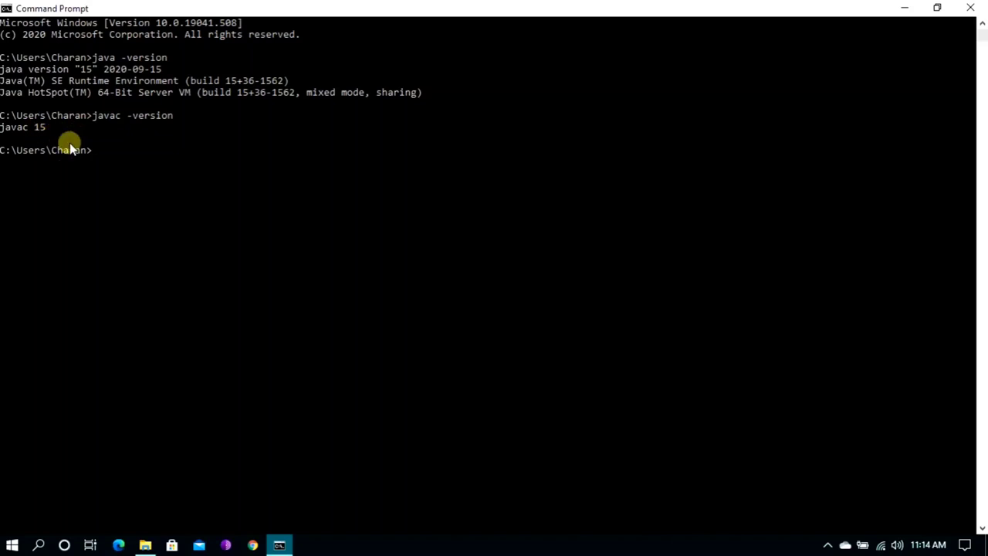
click(971, 7)
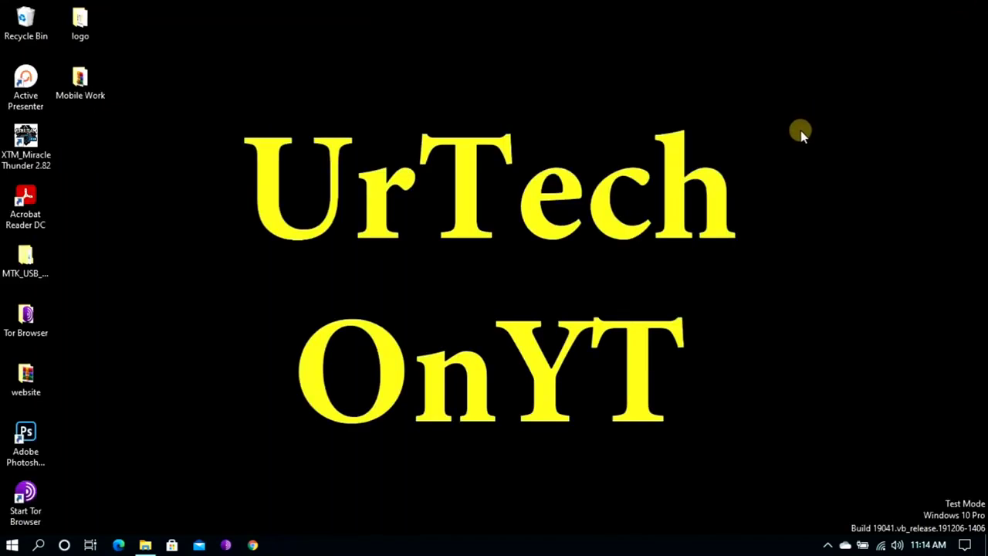